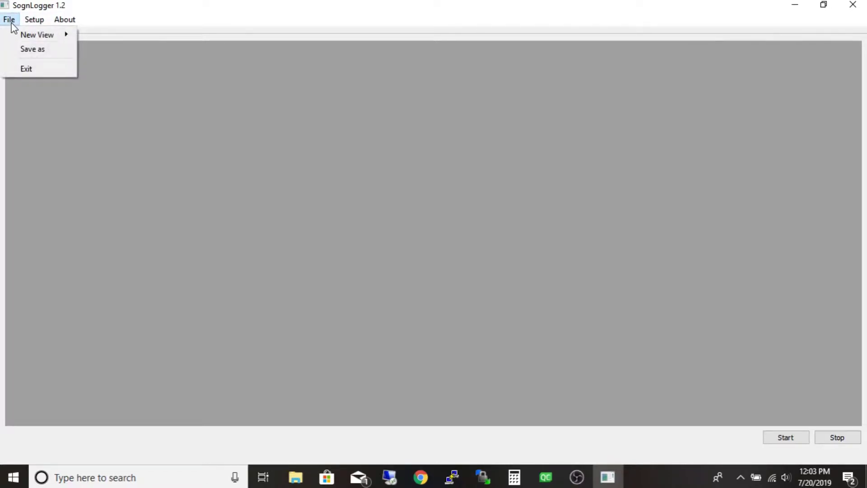
pyautogui.moveTo(36, 35)
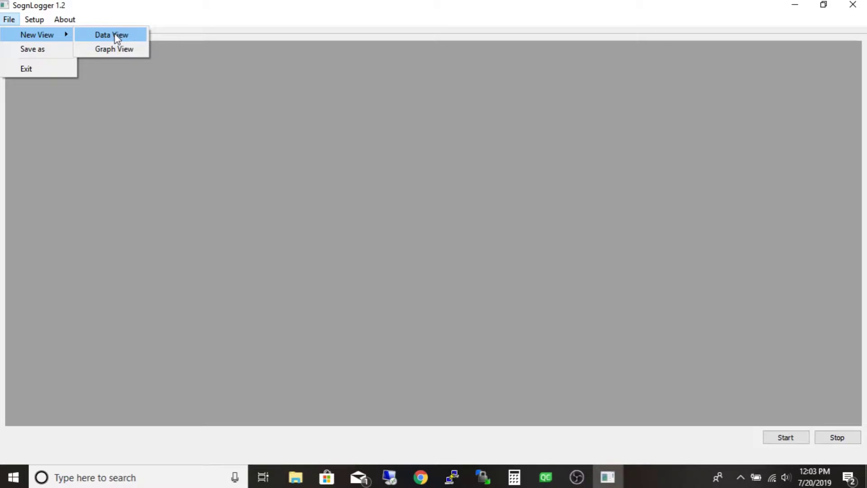
pyautogui.click(117, 38)
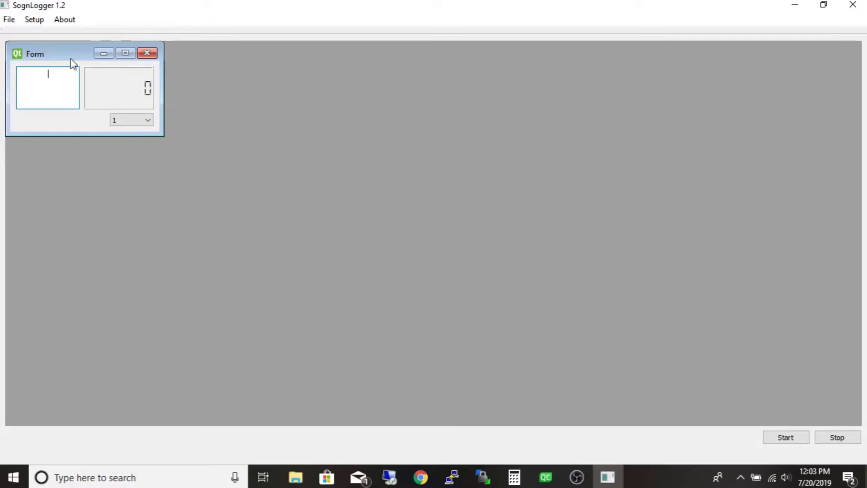
pyautogui.click(125, 52)
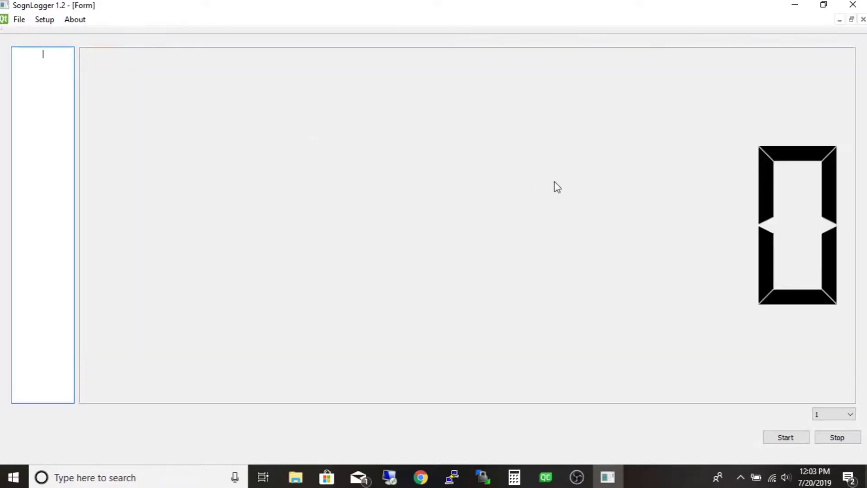
pyautogui.click(851, 19)
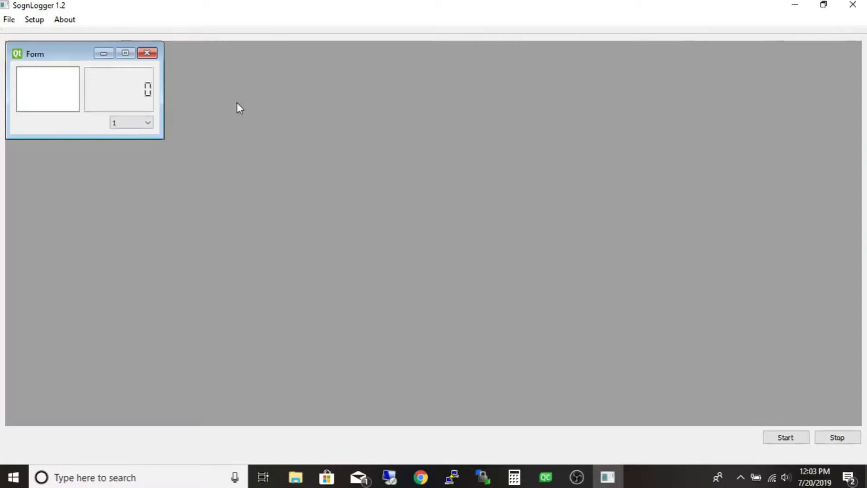
pyautogui.moveTo(164, 139); pyautogui.dragTo(211, 211)
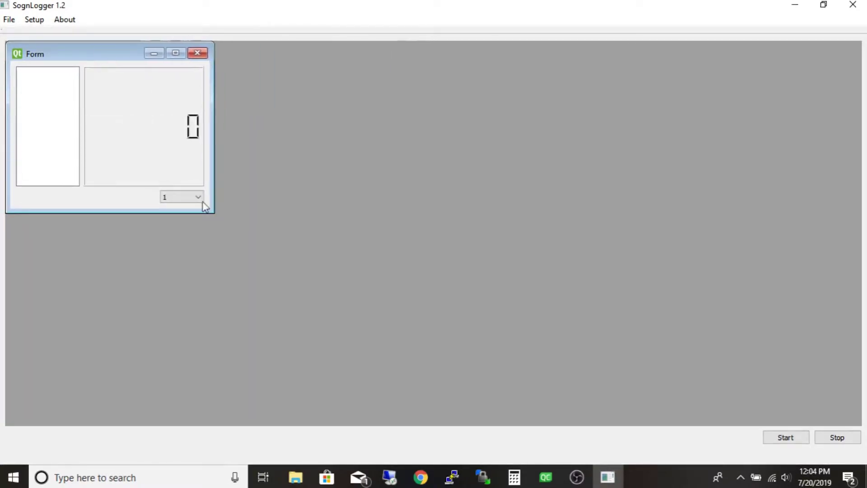
pyautogui.moveTo(97, 58); pyautogui.dragTo(233, 103)
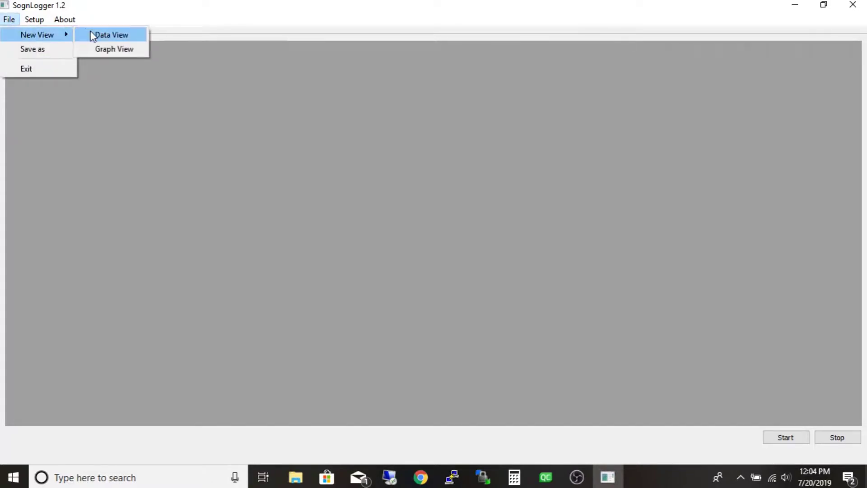
# Add a data view and label it "sine curve".
pyautogui.click(93, 36)
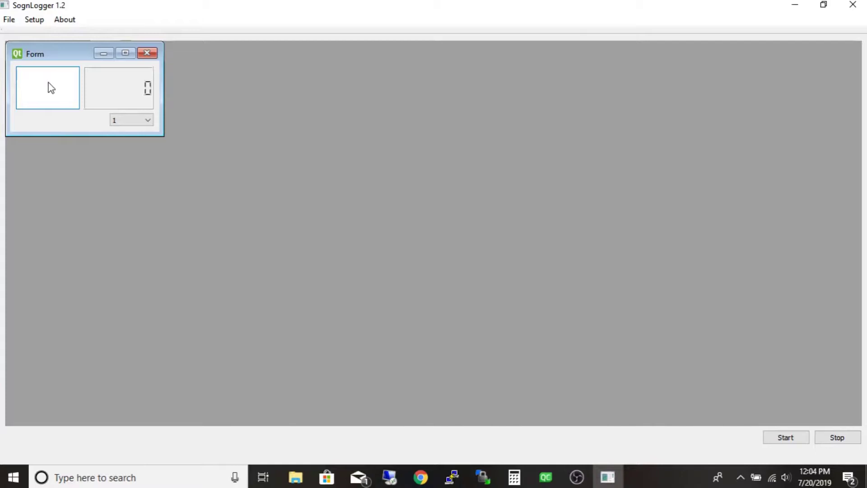
pyautogui.write('kdjkfjdlk')
pyautogui.press('BackSpace')
pyautogui.write('sine curve')
# Add two more data views and stack them directly beneath the sine curve view.
pyautogui.click(10, 21)
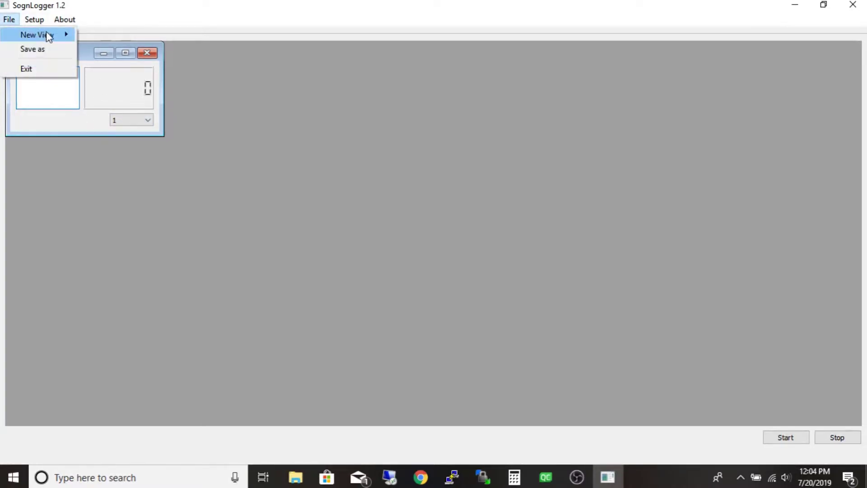
pyautogui.moveTo(47, 33)
pyautogui.click(104, 33)
pyautogui.moveTo(200, 73); pyautogui.dragTo(61, 148)
pyautogui.click(9, 20)
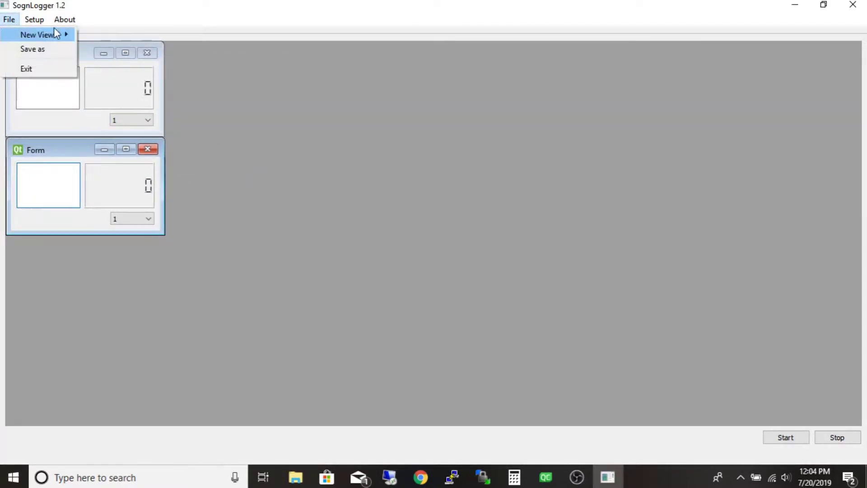
pyautogui.moveTo(54, 33)
pyautogui.click(104, 33)
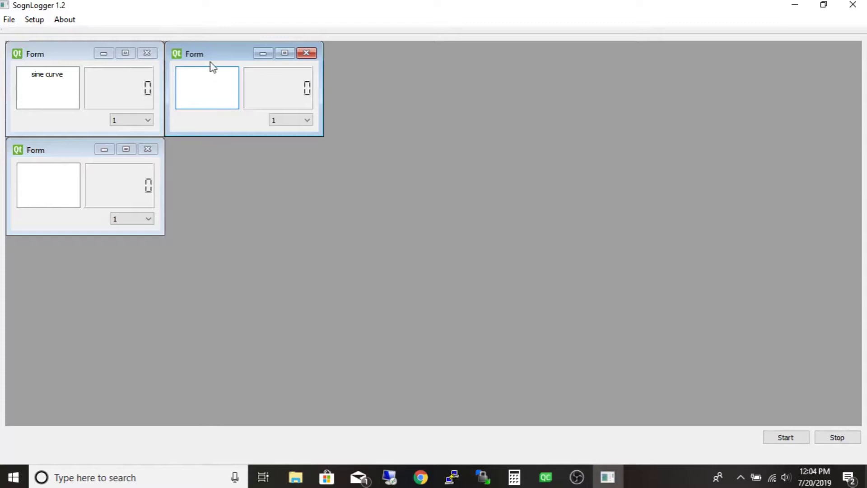
pyautogui.moveTo(211, 62); pyautogui.dragTo(56, 255)
# Label the middle data view "pot value" and assign it channel 2.
pyautogui.click(68, 190)
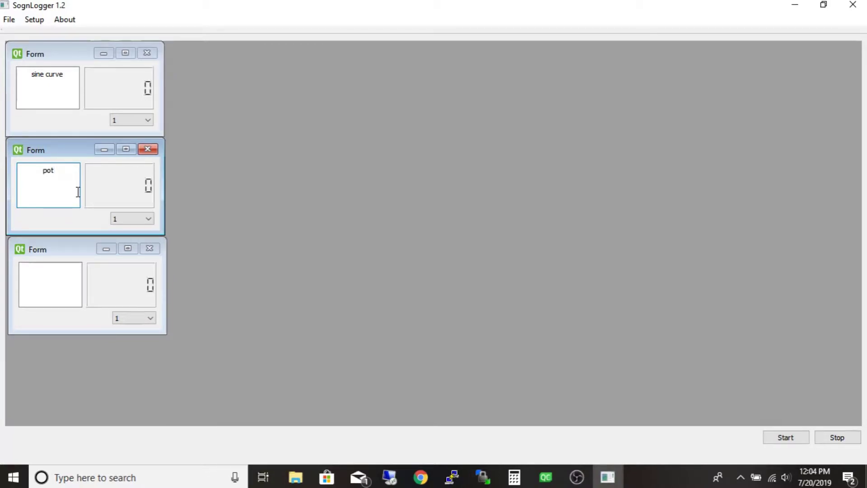
pyautogui.write('pot value')
pyautogui.click(140, 219)
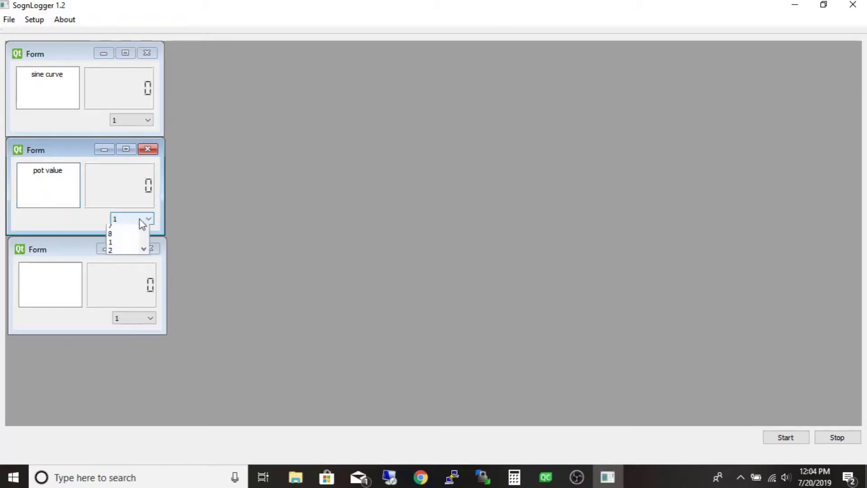
pyautogui.click(125, 237)
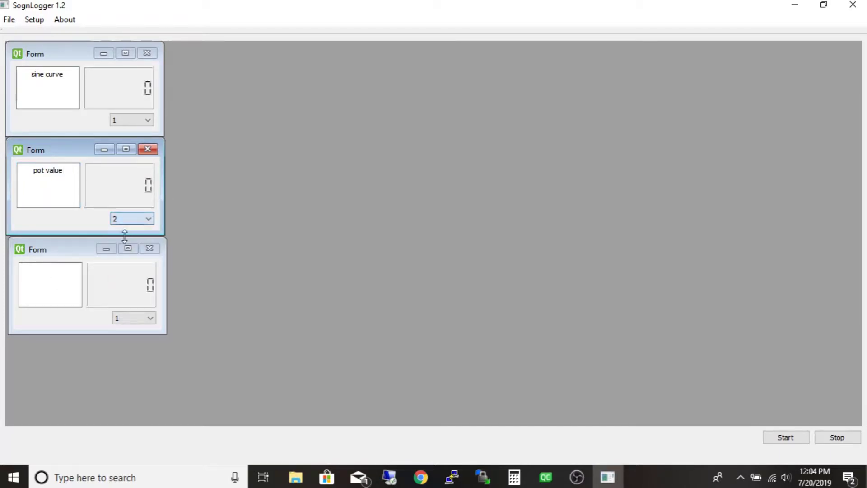
# Label the lowest data view "temp" and assign it channel 3.
pyautogui.click(53, 270)
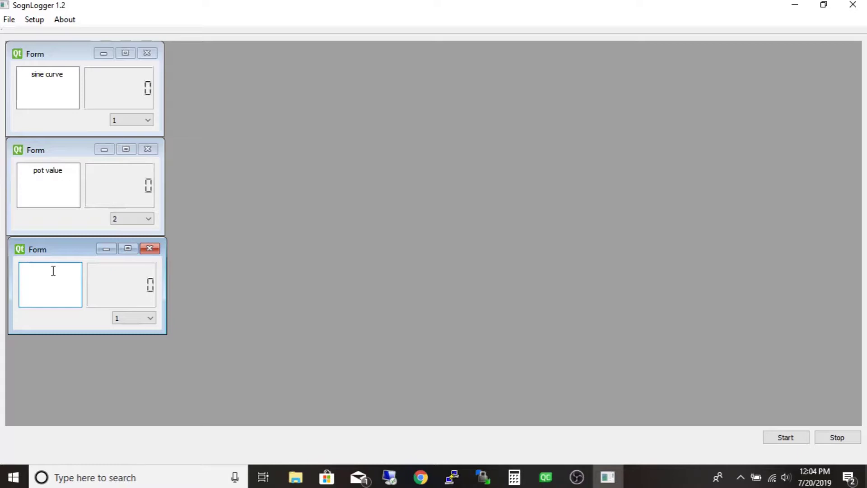
pyautogui.click(127, 318)
pyautogui.click(138, 344)
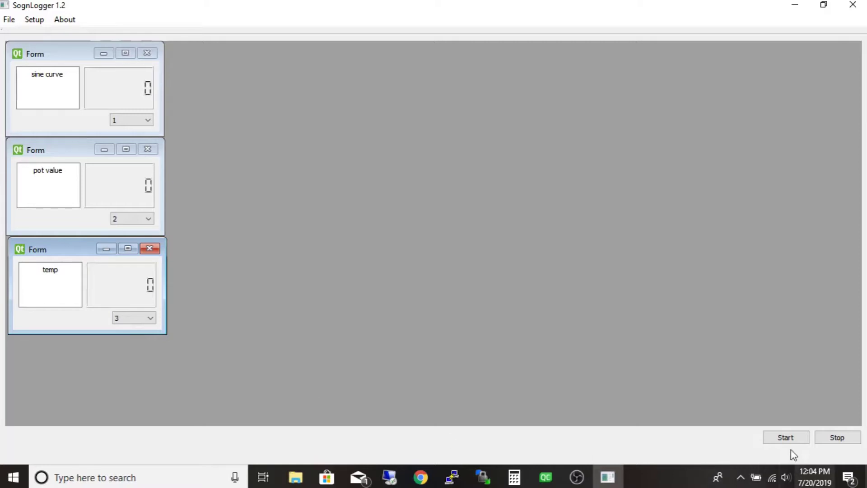
pyautogui.click(8, 22)
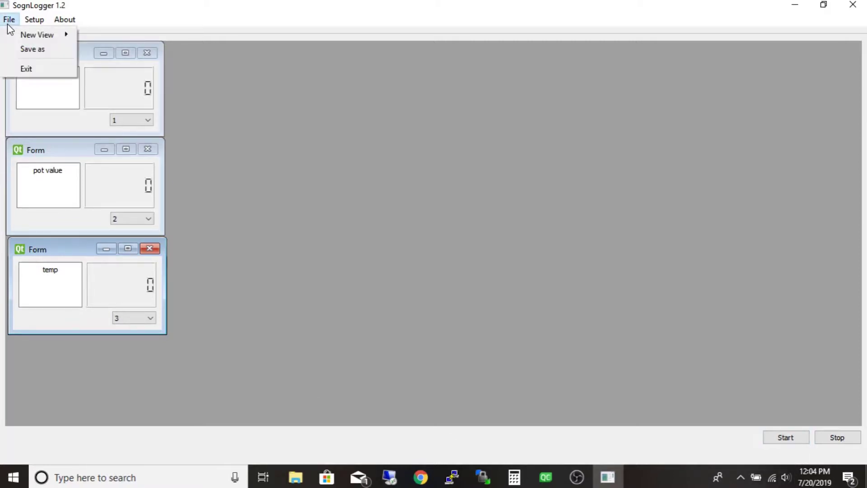
pyautogui.click(365, 187)
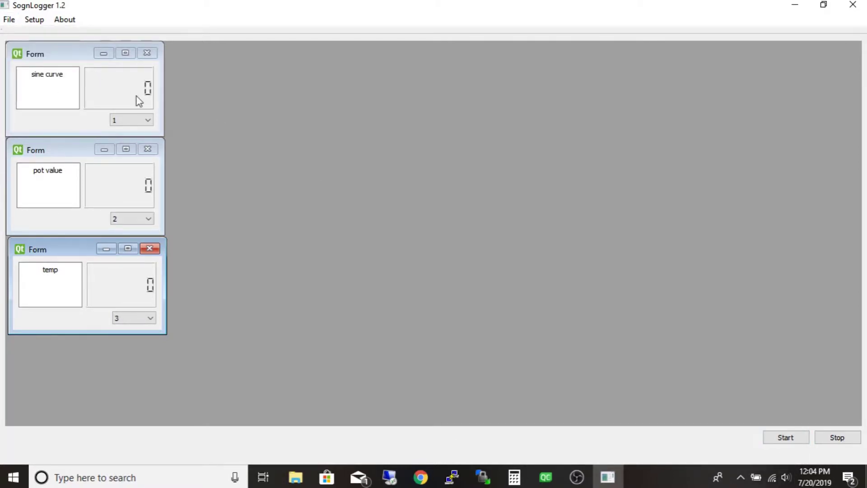
# Add a graph view beside the data views and assign it channel 2.
pyautogui.click(10, 19)
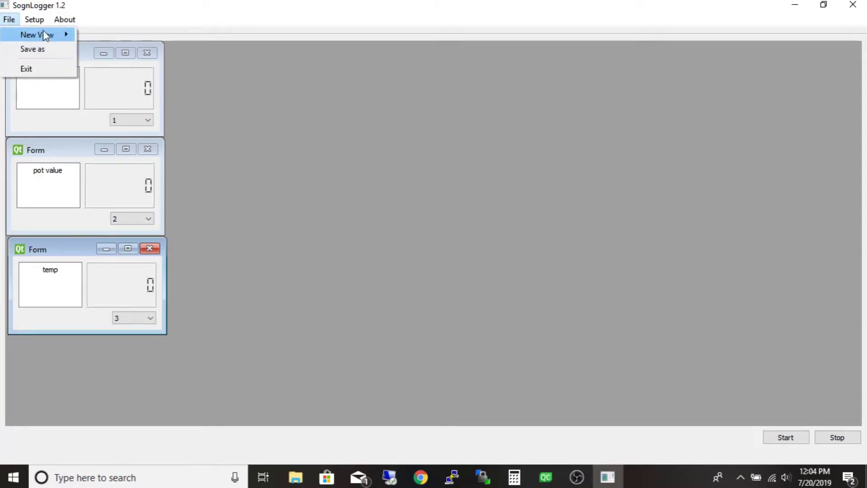
pyautogui.moveTo(42, 33)
pyautogui.click(102, 48)
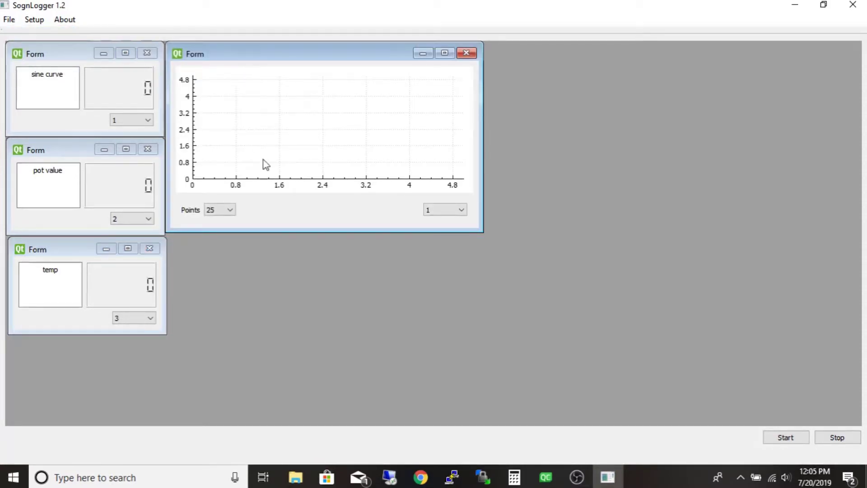
pyautogui.click(452, 212)
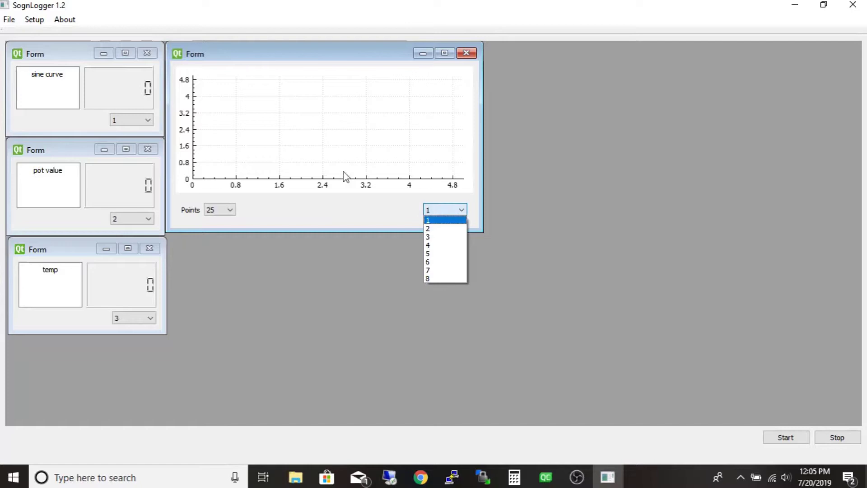
pyautogui.click(271, 62)
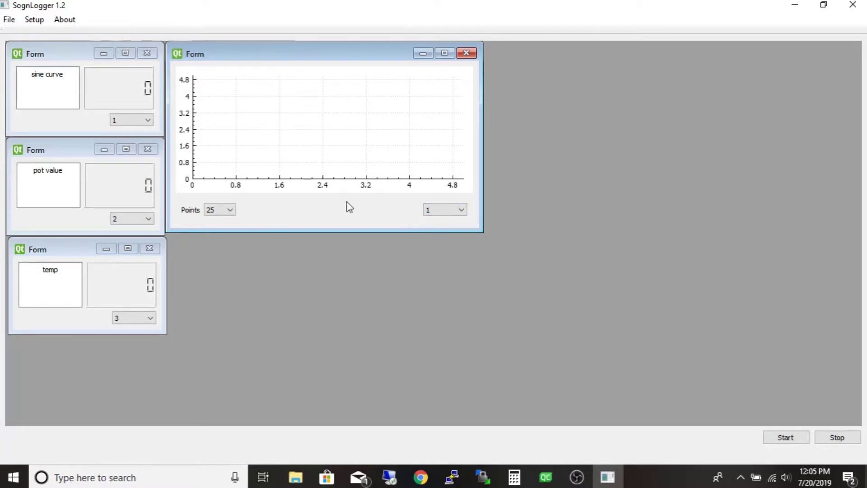
pyautogui.click(431, 214)
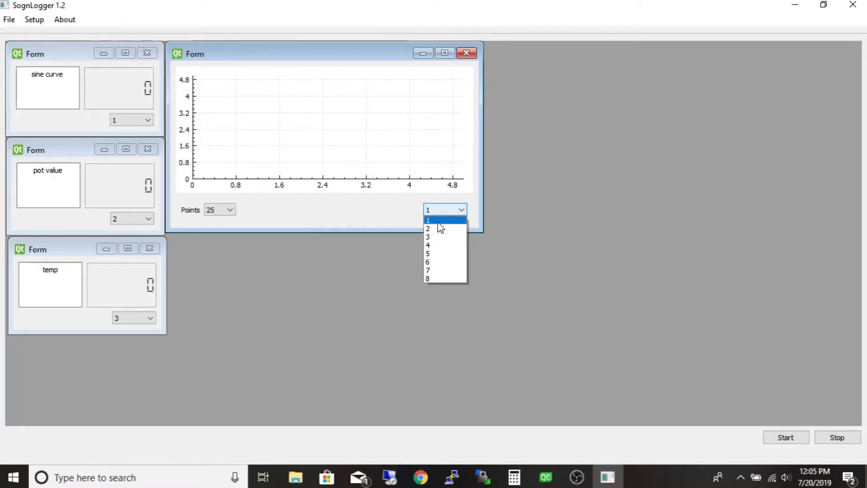
pyautogui.click(441, 236)
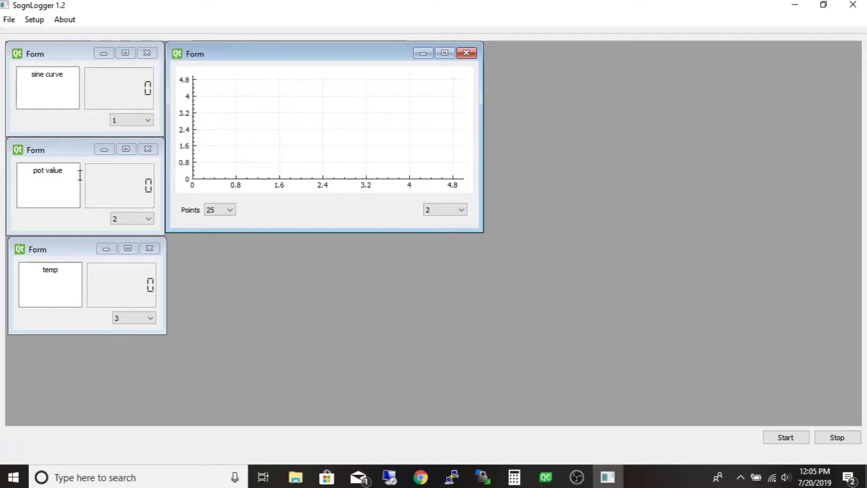
# Add a second graph view and assign it channel 3.
pyautogui.click(9, 20)
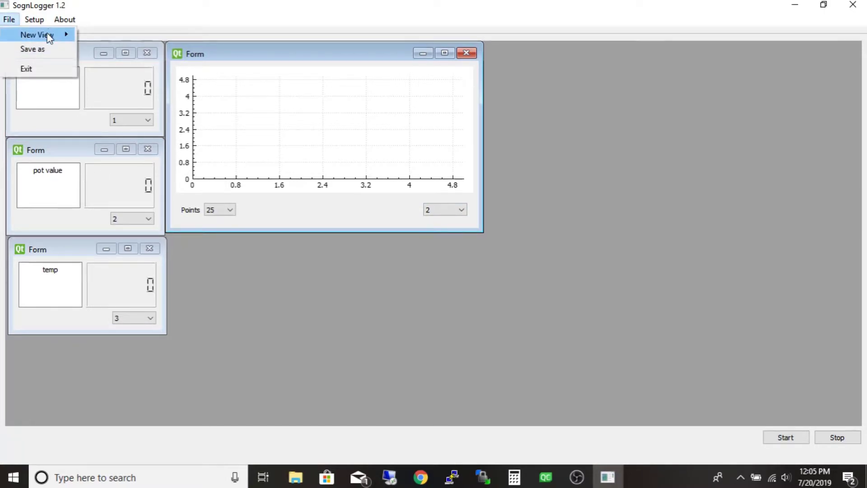
pyautogui.moveTo(72, 33)
pyautogui.click(97, 51)
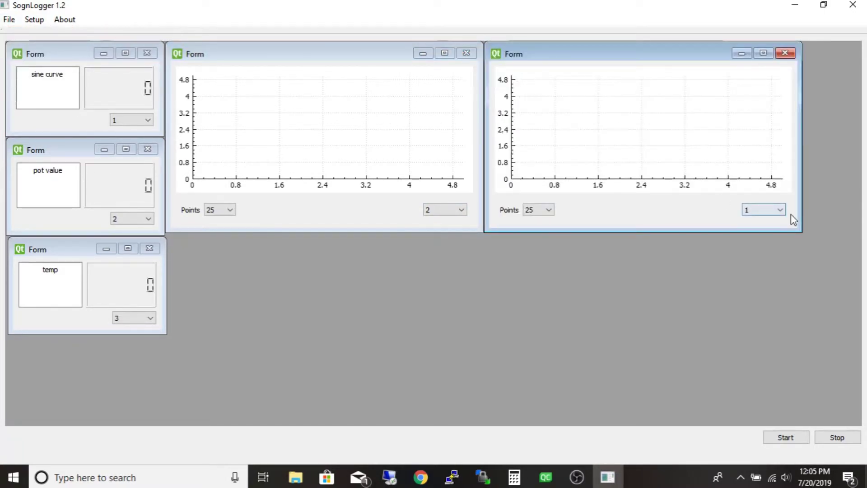
pyautogui.click(770, 212)
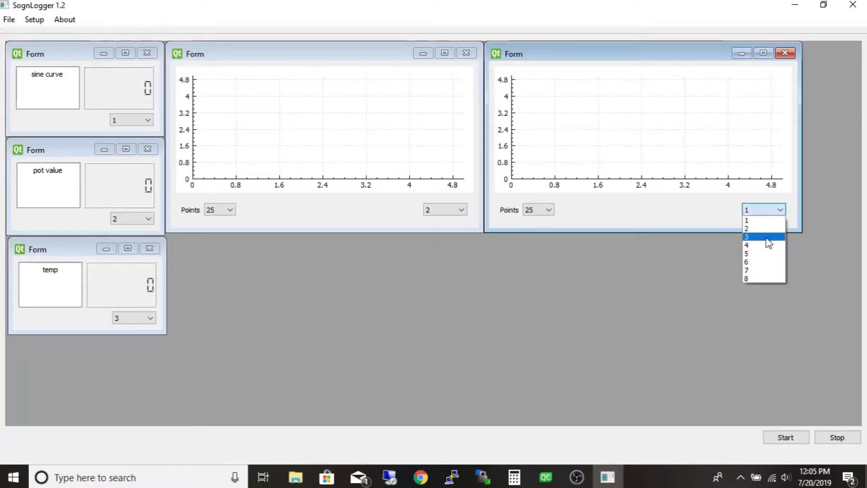
pyautogui.click(768, 240)
pyautogui.click(10, 20)
pyautogui.moveTo(42, 34)
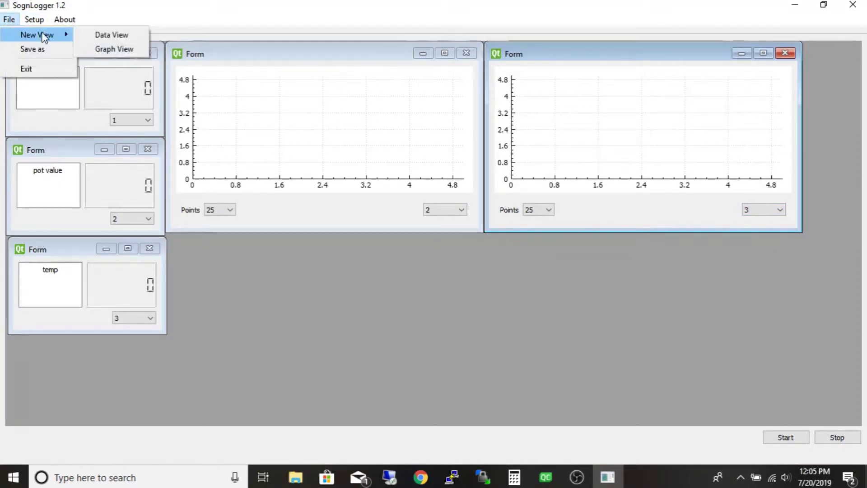
pyautogui.click(112, 35)
pyautogui.click(308, 248)
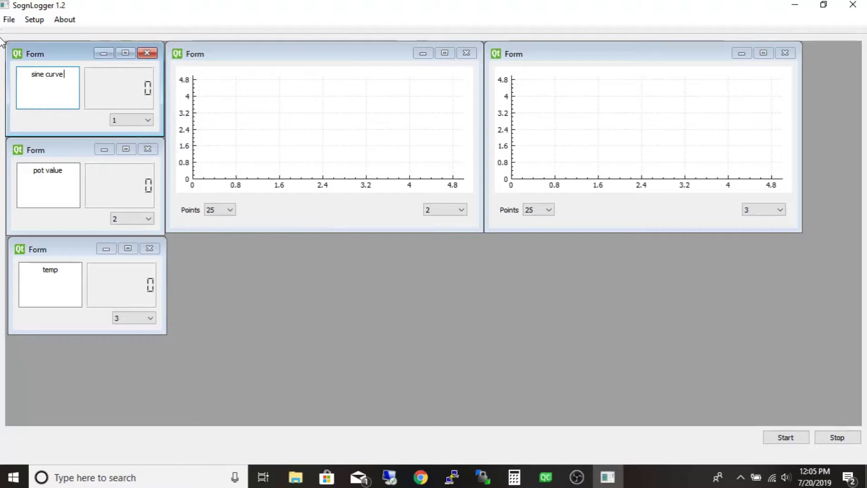
# Add a third graph view and place it below the channel 2 graph.
pyautogui.click(9, 20)
pyautogui.moveTo(49, 35)
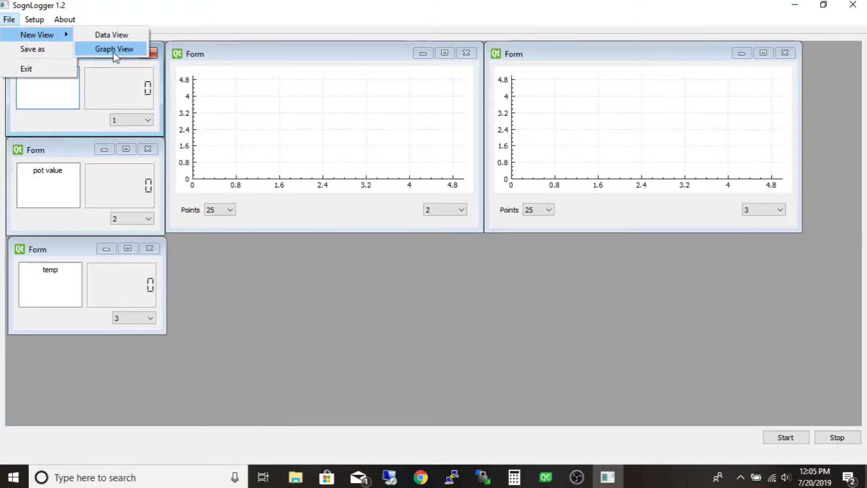
pyautogui.click(115, 49)
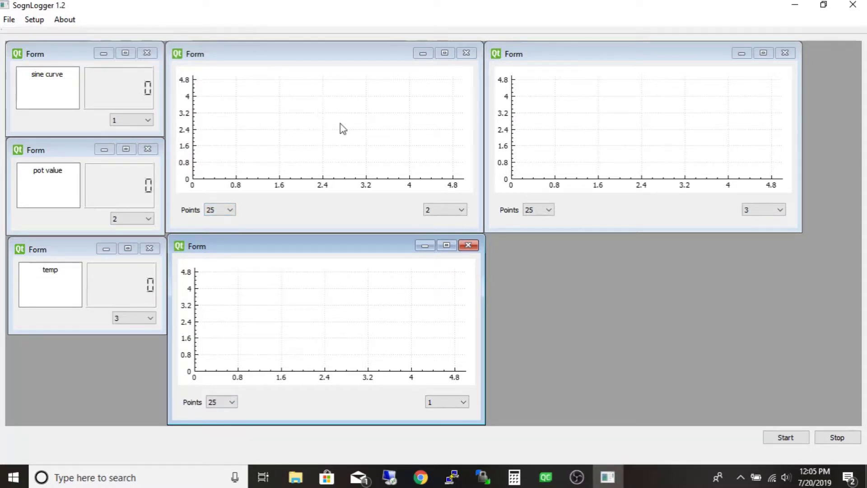
# Set the number of points to 250 for the channel 1 graph, 75 for channel 2 and 250 for channel 3.
pyautogui.click(232, 402)
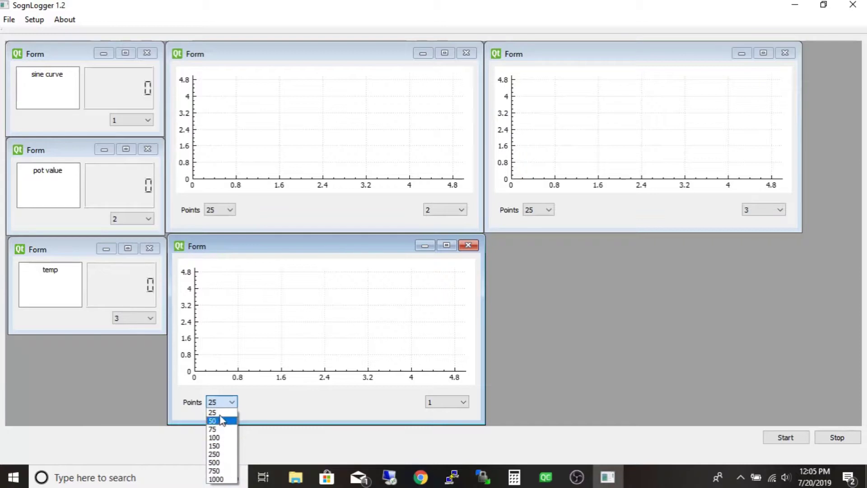
pyautogui.click(223, 455)
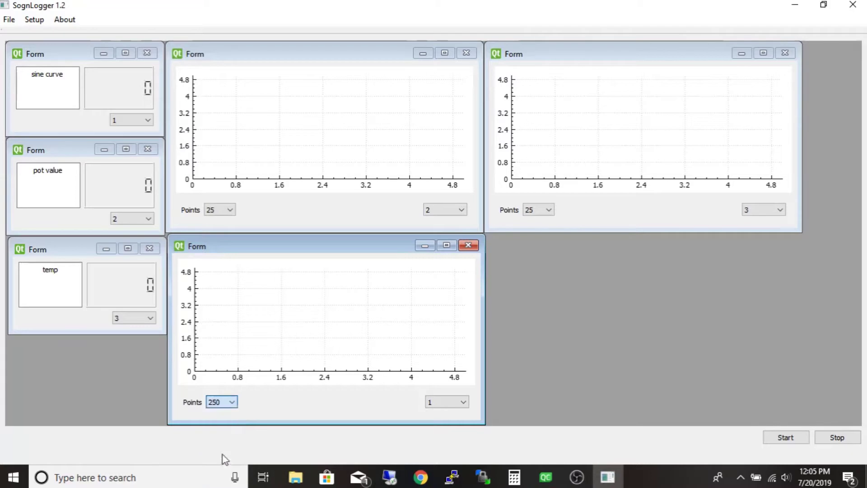
pyautogui.click(229, 211)
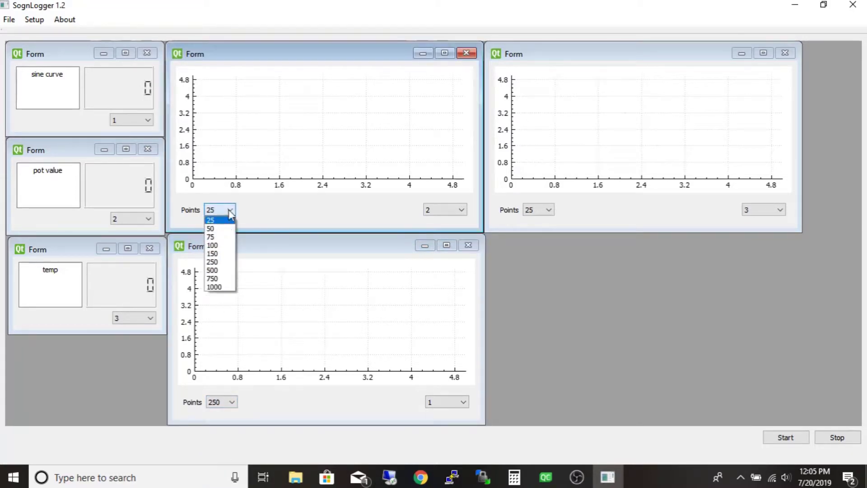
pyautogui.click(222, 235)
pyautogui.click(542, 211)
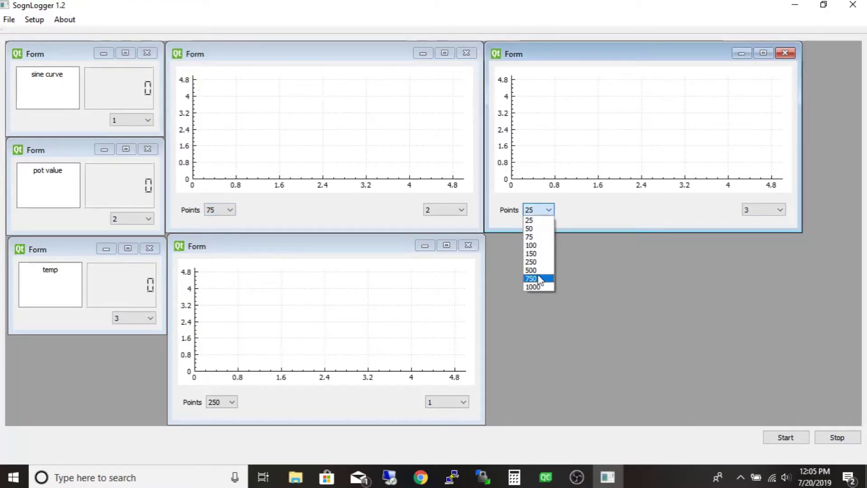
pyautogui.click(538, 262)
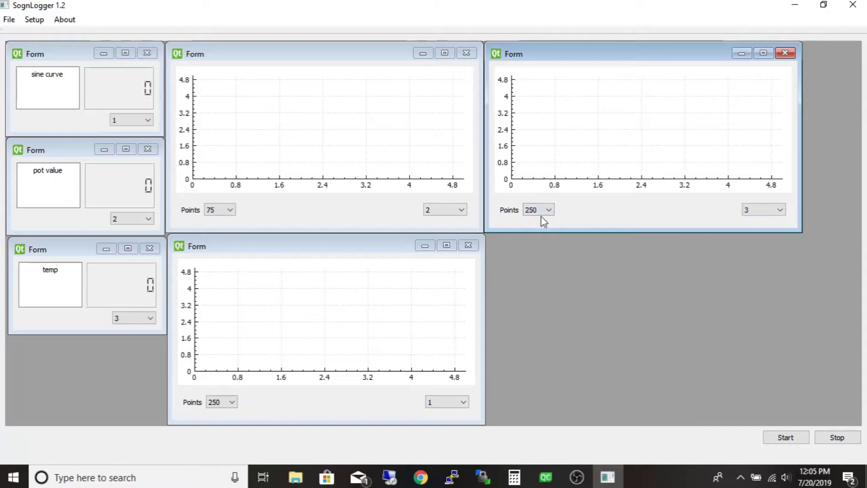
# Set the channel 3 graph to 500 points and start the data logging.
pyautogui.click(538, 210)
pyautogui.click(546, 267)
pyautogui.click(784, 439)
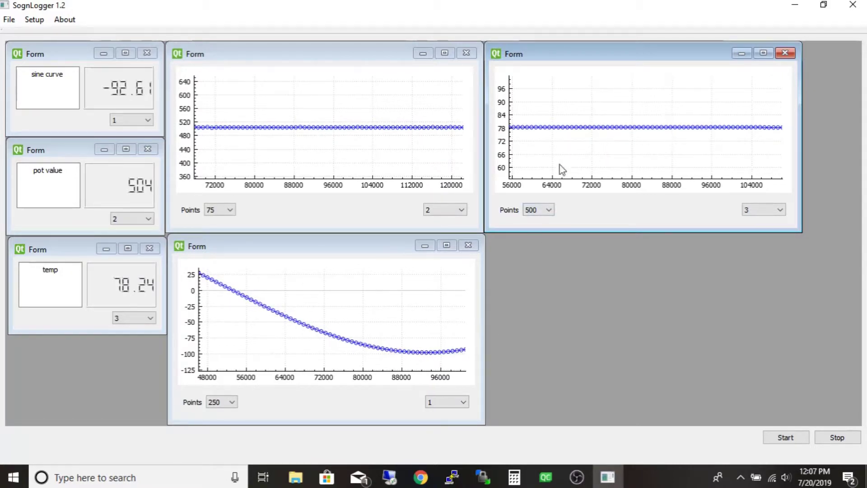
# Try 25 points on the channel 3 graph, and switch it to 100 points.
pyautogui.click(547, 209)
pyautogui.click(536, 224)
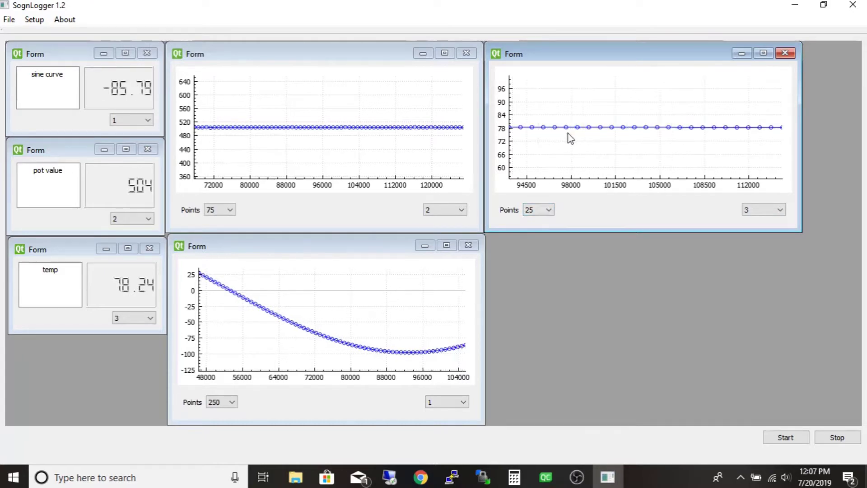
pyautogui.click(545, 210)
pyautogui.click(547, 249)
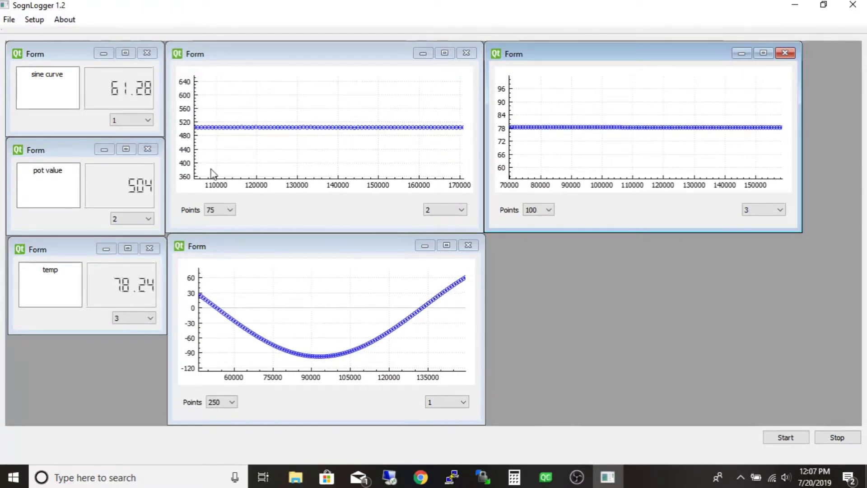
# Align the temp data view with the pot value view directly above it.
pyautogui.click(66, 252)
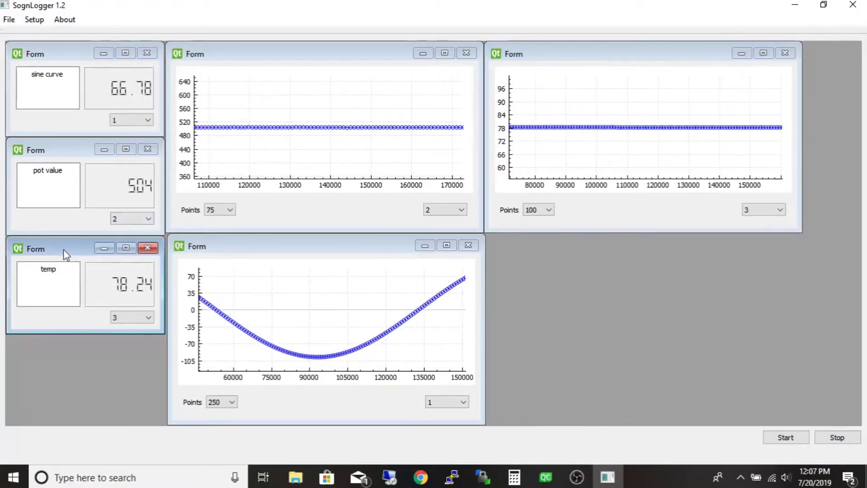
pyautogui.moveTo(64, 249); pyautogui.dragTo(62, 248)
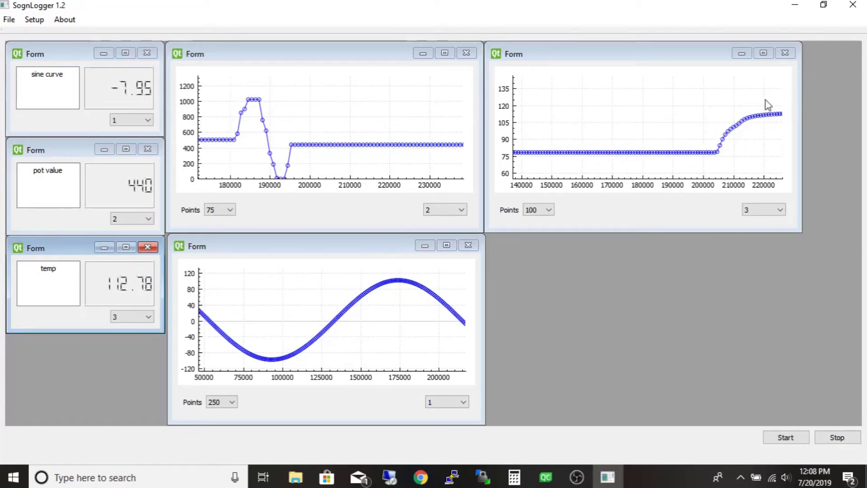
# Try 500 and 1000 points on the channel 3 graph, and set it to 250 points.
pyautogui.click(550, 211)
pyautogui.click(538, 268)
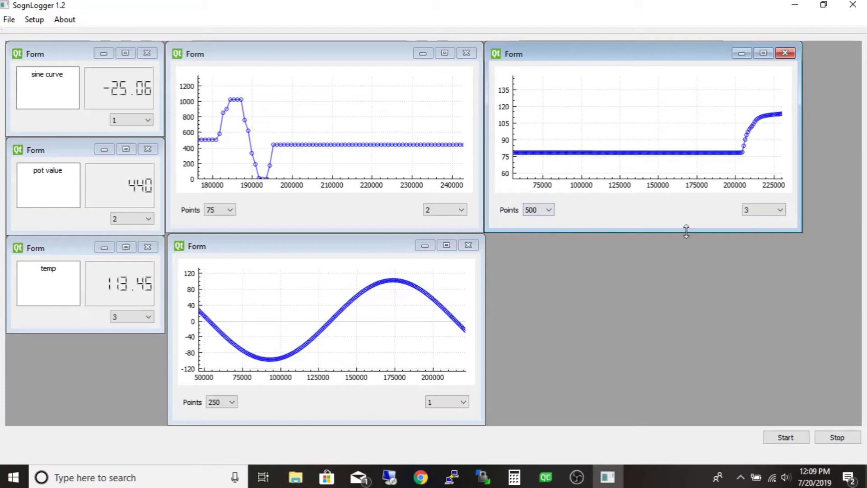
pyautogui.click(543, 211)
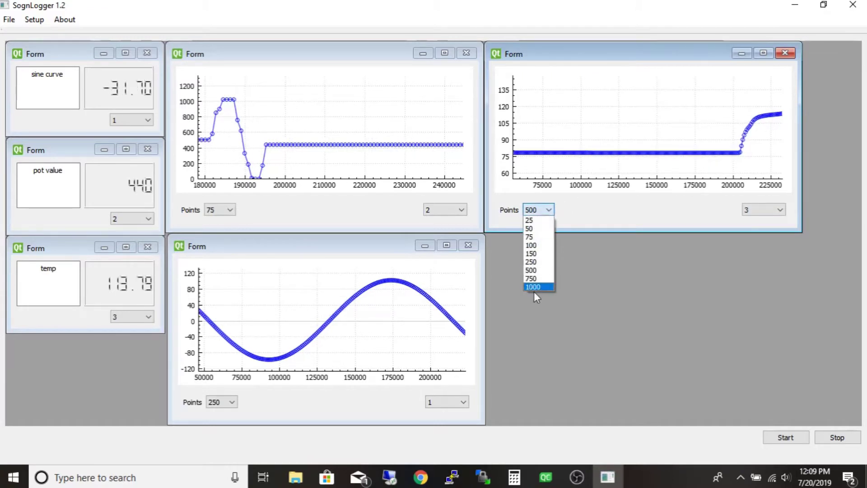
pyautogui.click(542, 287)
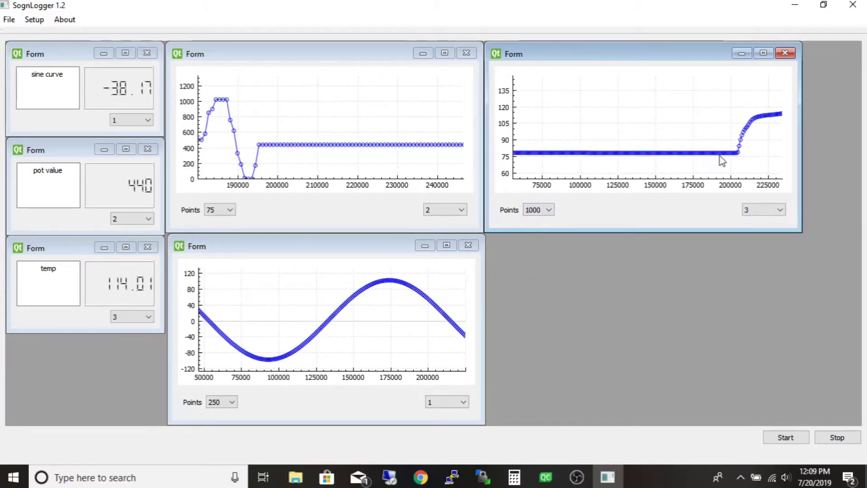
pyautogui.click(548, 210)
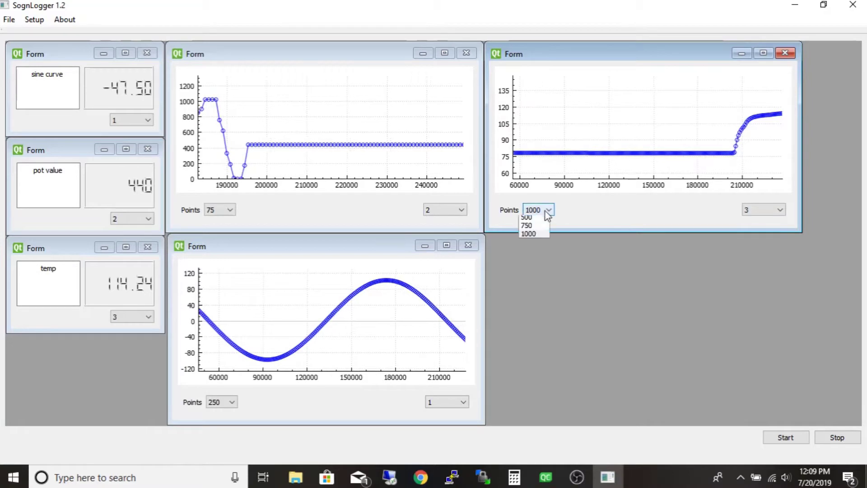
pyautogui.click(535, 262)
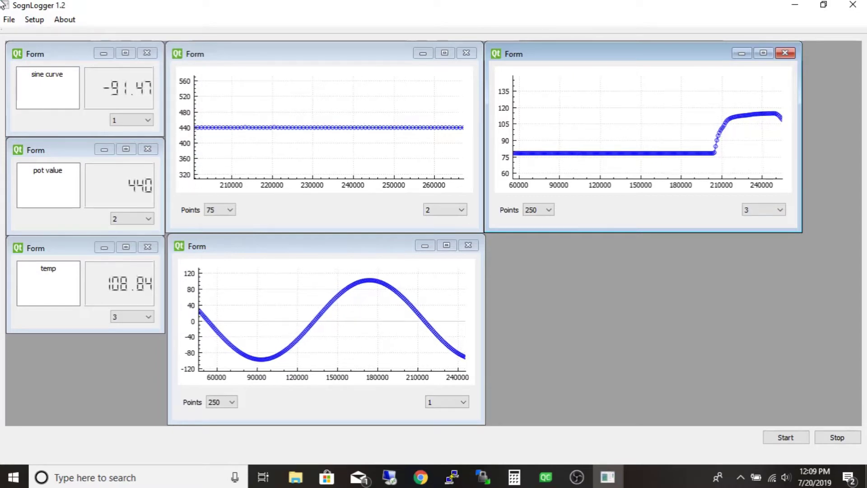
# Look through the setup options, and view and close the program's About information.
pyautogui.click(35, 20)
pyautogui.click(50, 39)
pyautogui.click(34, 19)
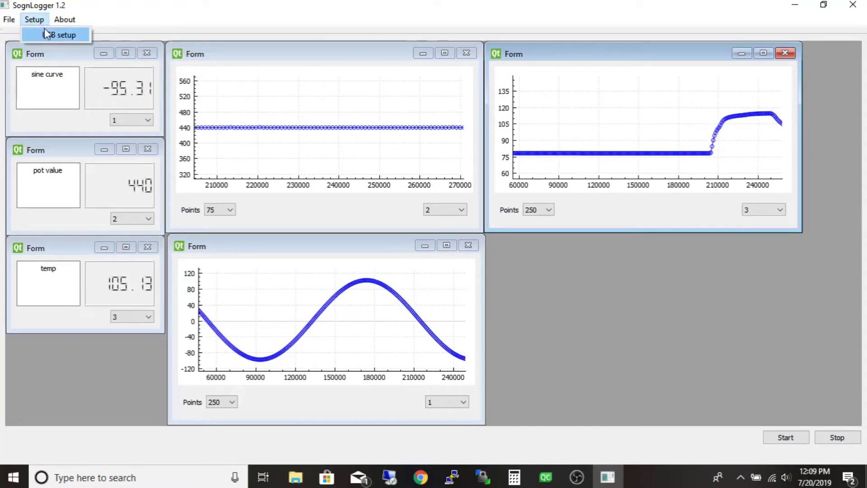
pyautogui.click(65, 20)
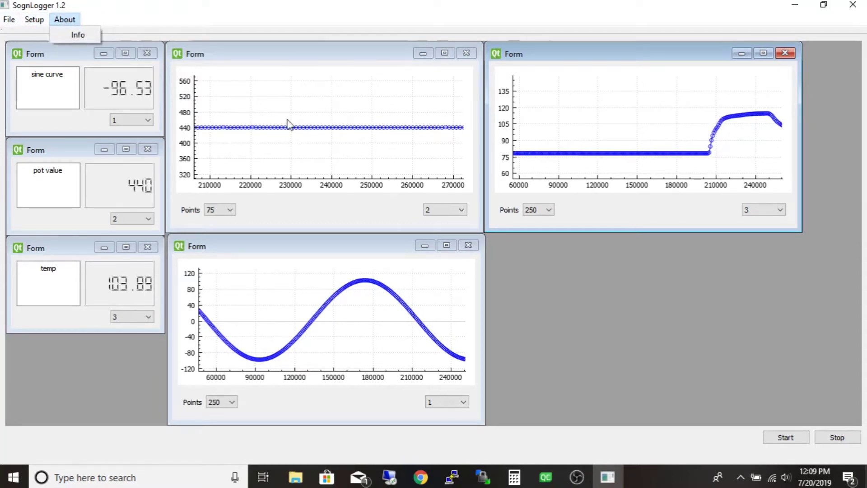
pyautogui.click(68, 33)
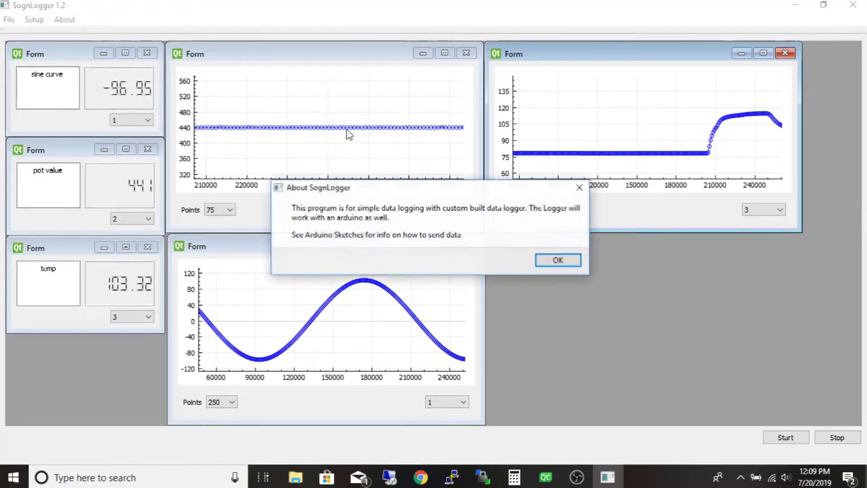
pyautogui.click(579, 187)
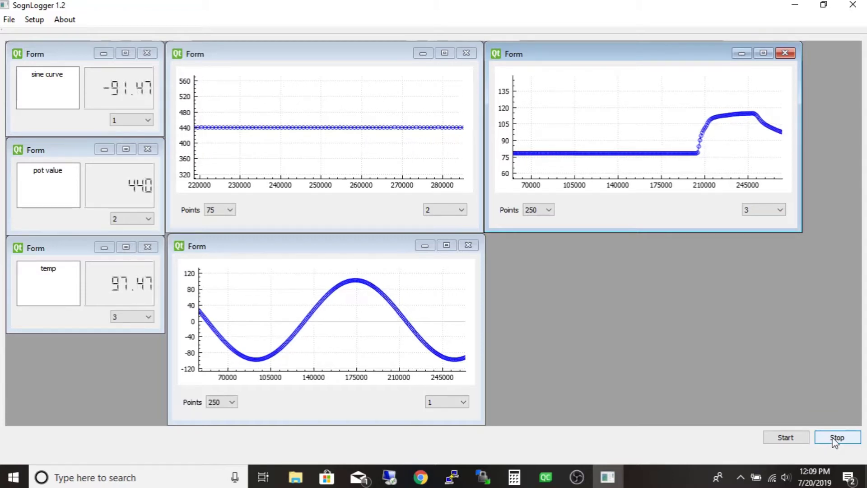
# Stop the data logging and start it again.
pyautogui.click(835, 440)
pyautogui.click(774, 435)
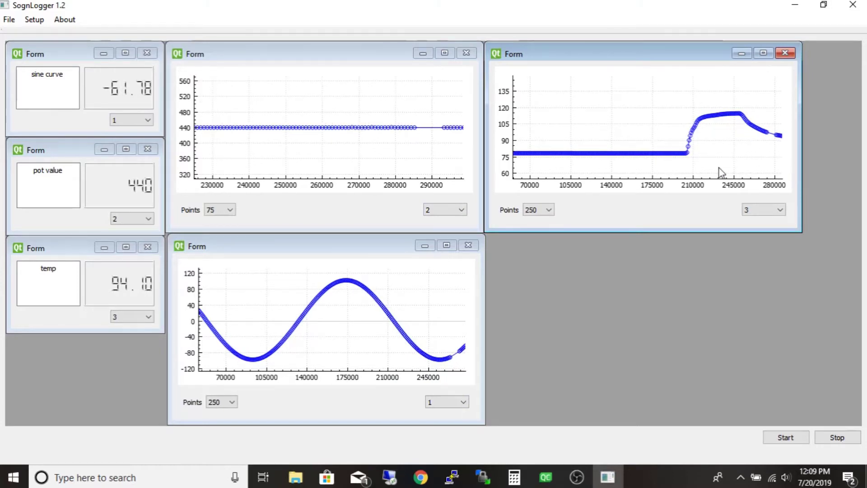
pyautogui.click(304, 482)
pyautogui.click(657, 423)
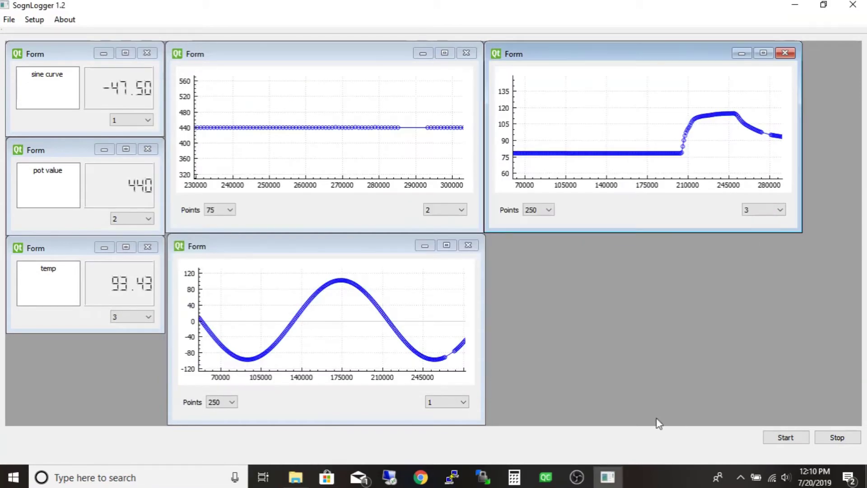
pyautogui.click(10, 19)
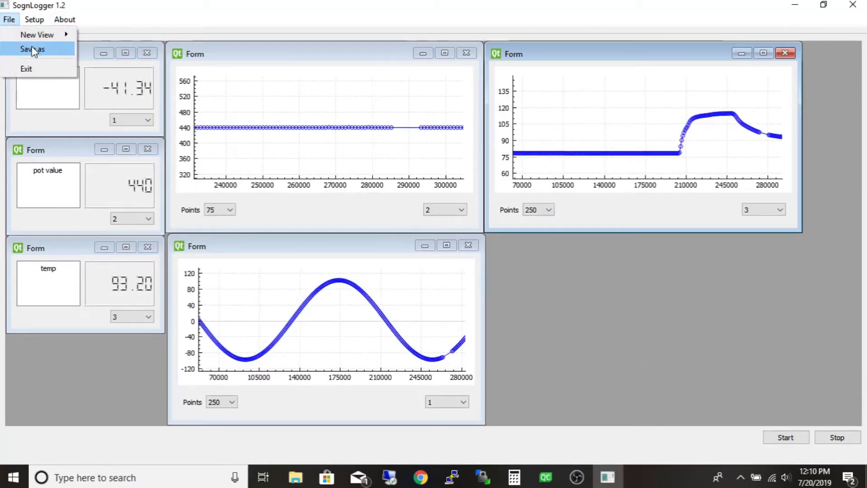
pyautogui.click(31, 49)
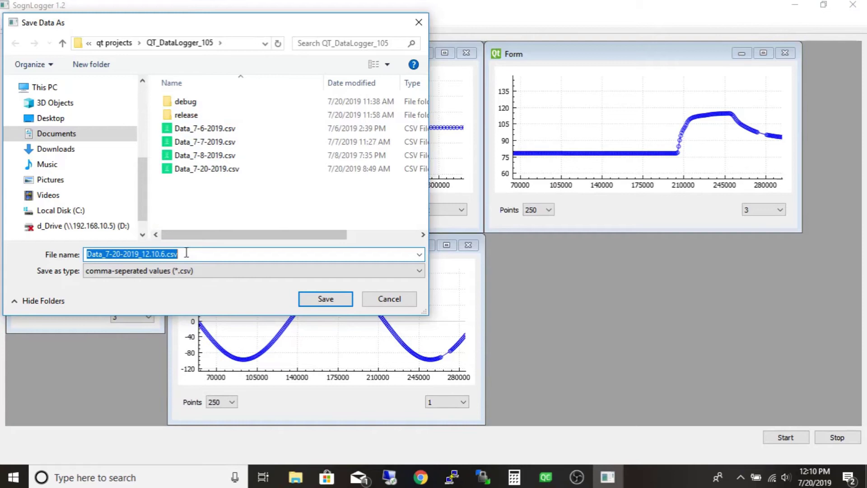
pyautogui.click(186, 253)
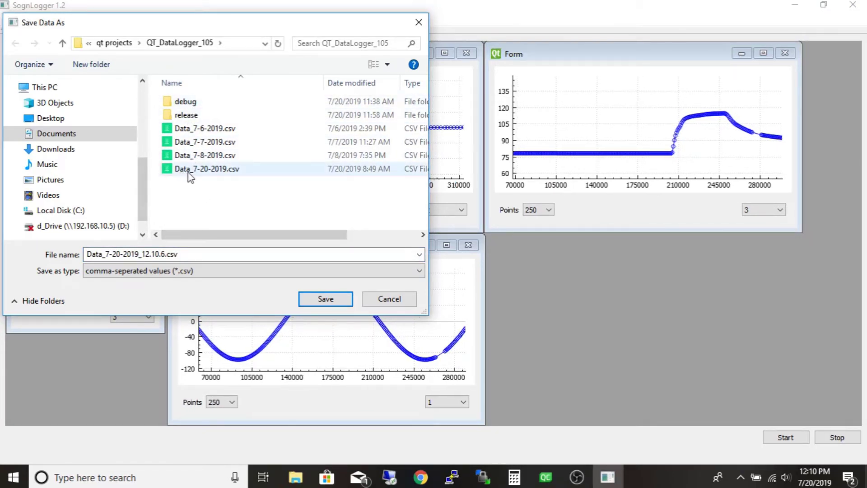
pyautogui.click(218, 172)
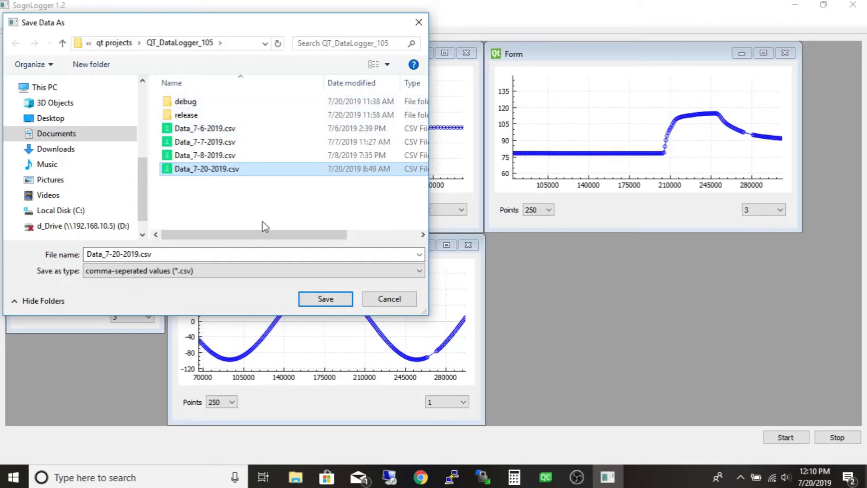
pyautogui.click(189, 116)
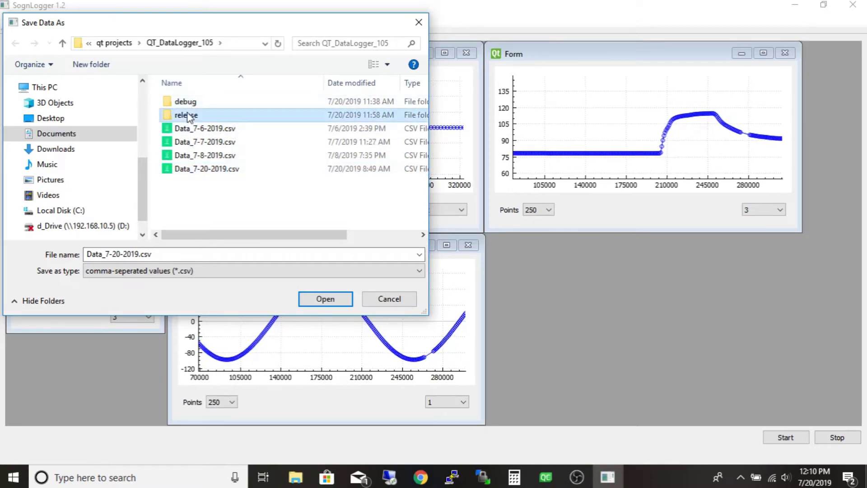
pyautogui.doubleClick(188, 115)
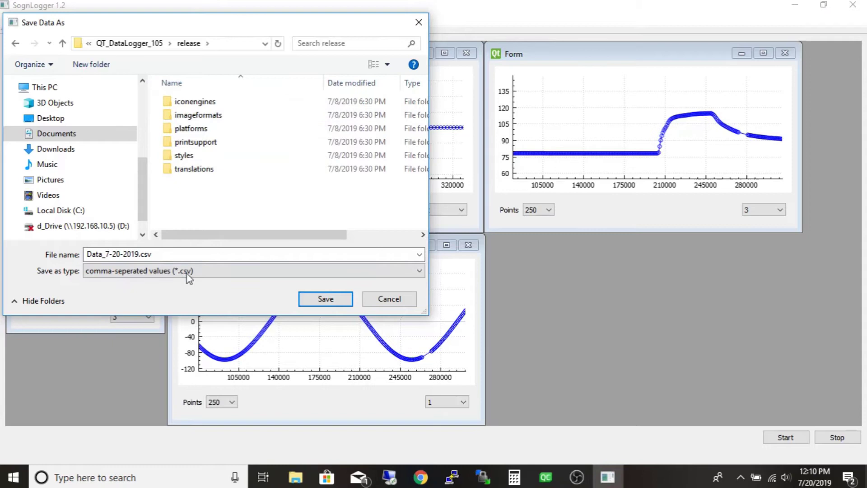
pyautogui.click(388, 298)
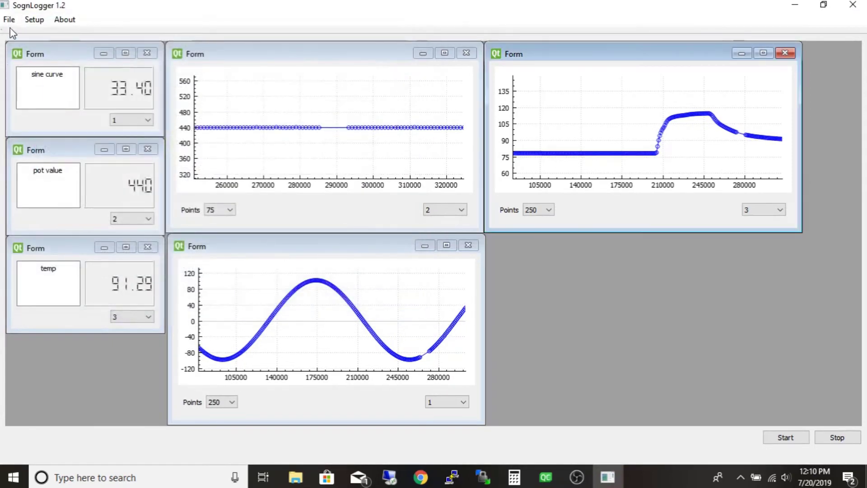
# Begin saving the logged data to a file and choose the DataLogging Tests folder in Documents as its location.
pyautogui.click(9, 19)
pyautogui.click(53, 50)
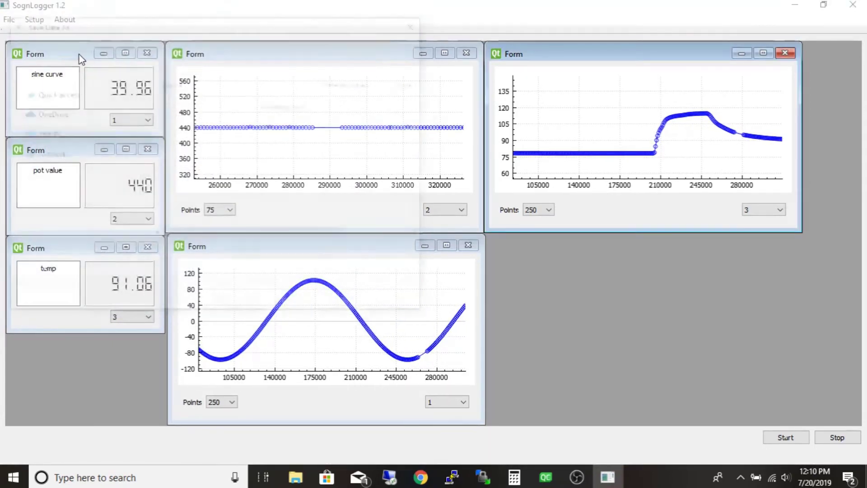
pyautogui.click(79, 134)
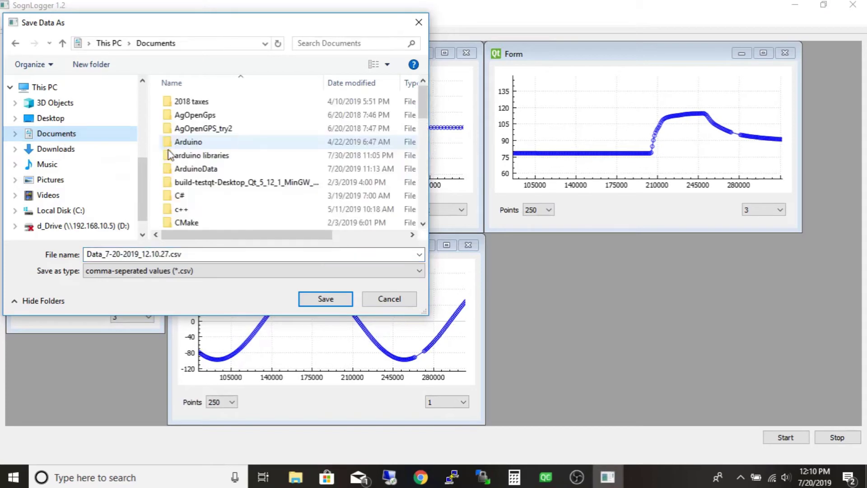
pyautogui.scroll(-2, 204, 170)
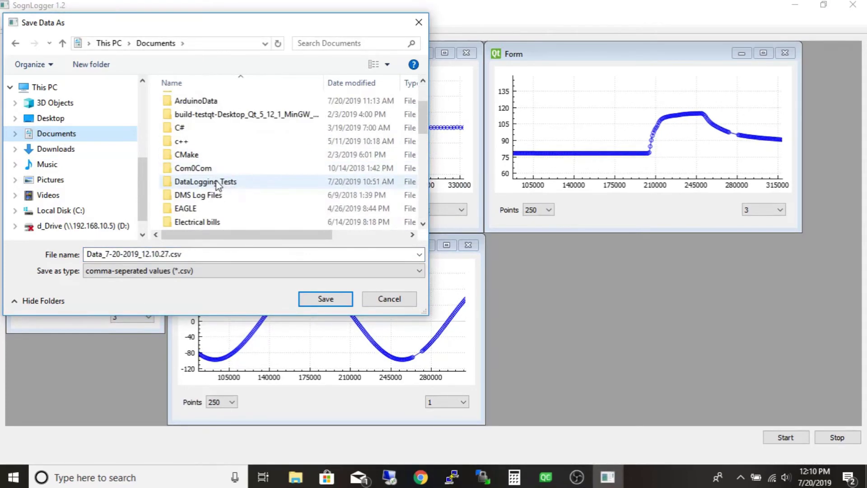
pyautogui.doubleClick(218, 183)
# Save the logged data as a comma-separated file under the suggested name Data_7-20-2019_12.10.27.csv.
pyautogui.click(160, 254)
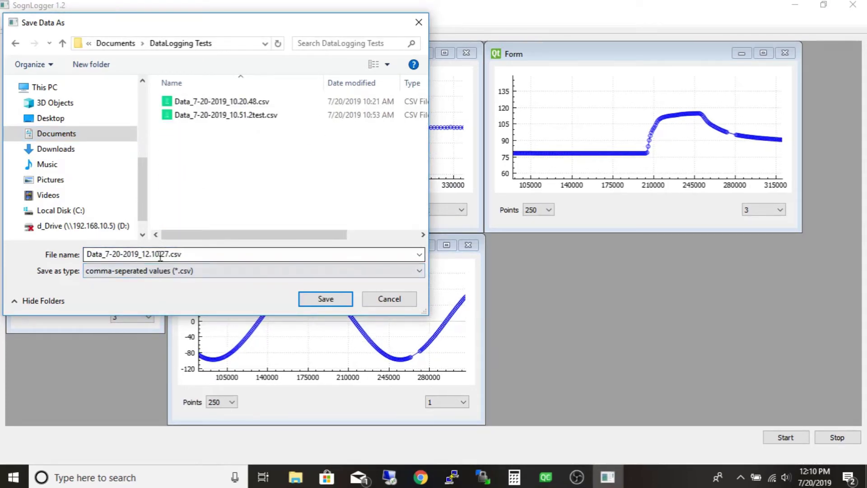
pyautogui.doubleClick(159, 254)
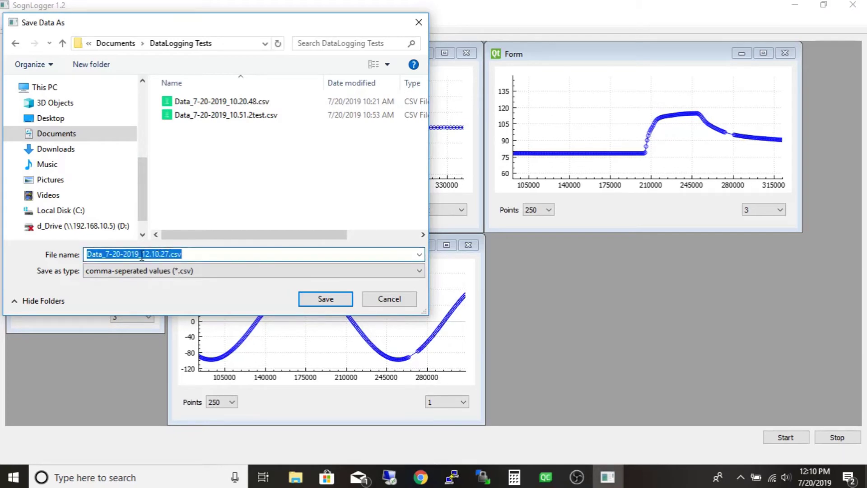
pyautogui.moveTo(141, 254); pyautogui.dragTo(168, 255)
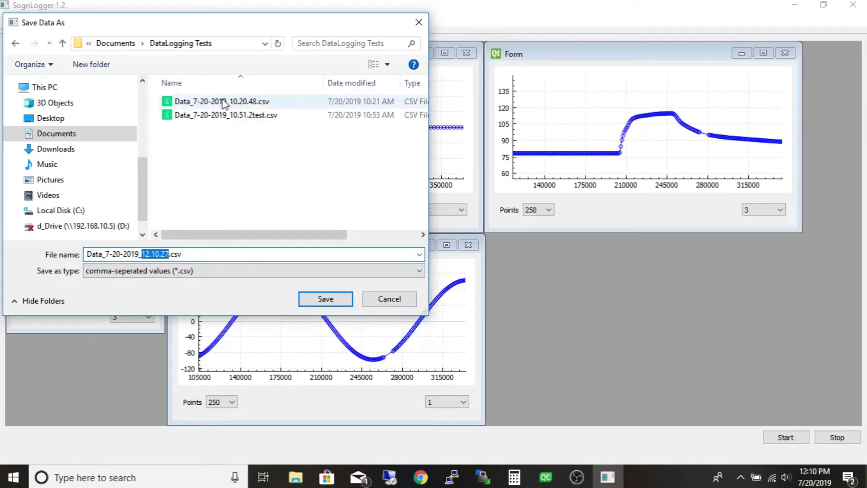
pyautogui.doubleClick(190, 254)
pyautogui.click(194, 254)
pyautogui.click(332, 300)
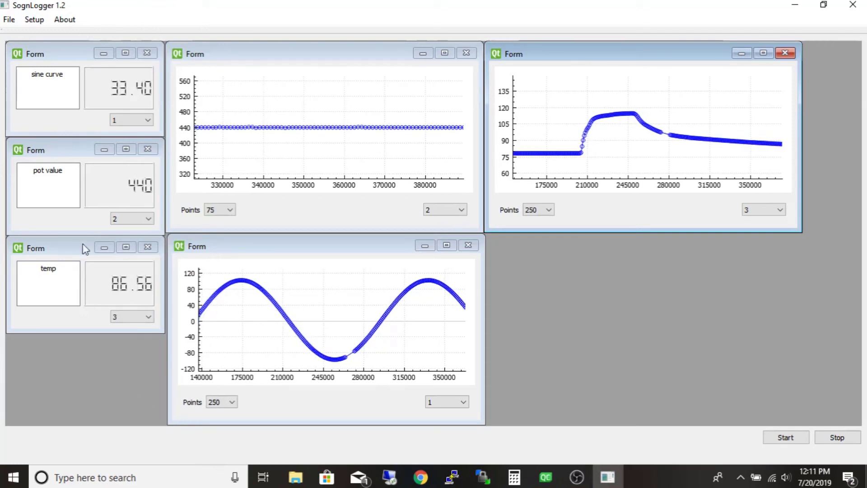
pyautogui.click(83, 132)
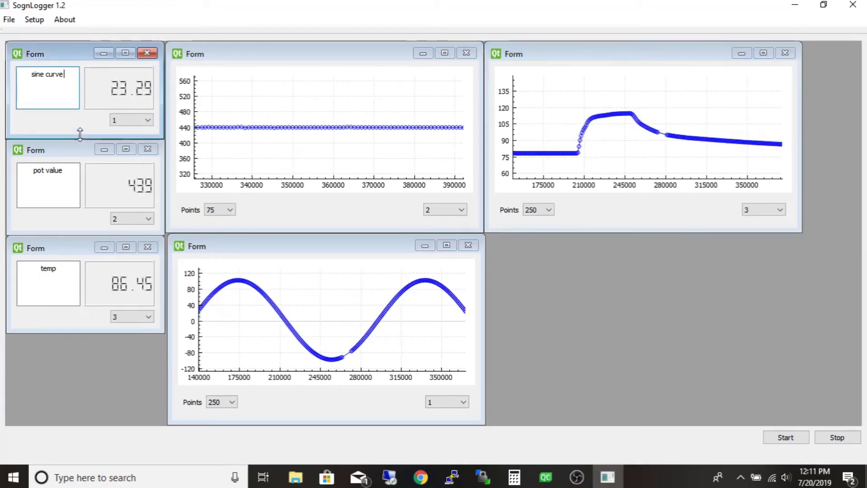